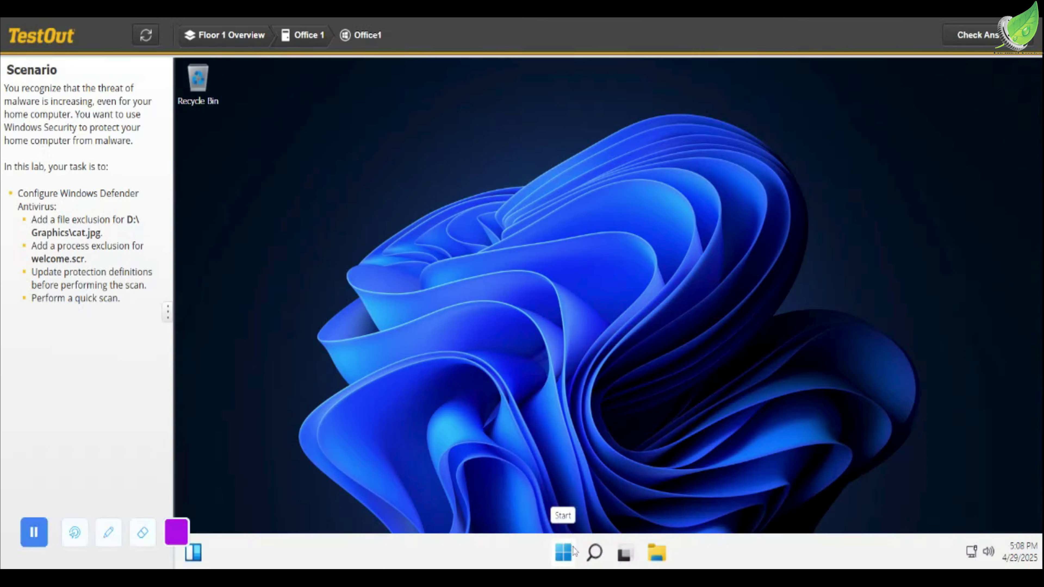
{"action": "left_click", "coordinate": [564, 553]}
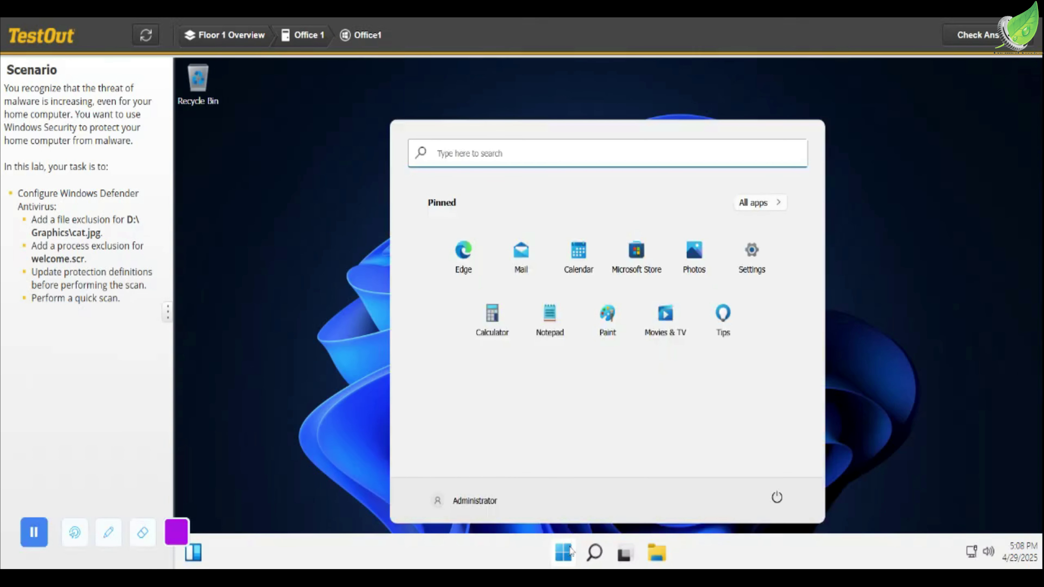
{"action": "left_click", "coordinate": [753, 256]}
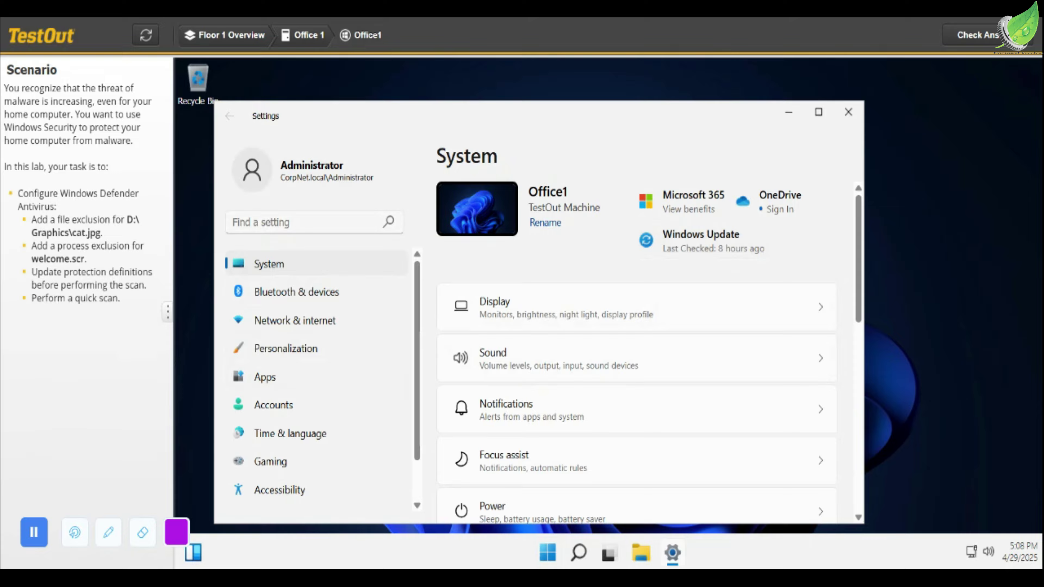
{"action": "left_click", "coordinate": [287, 222]}
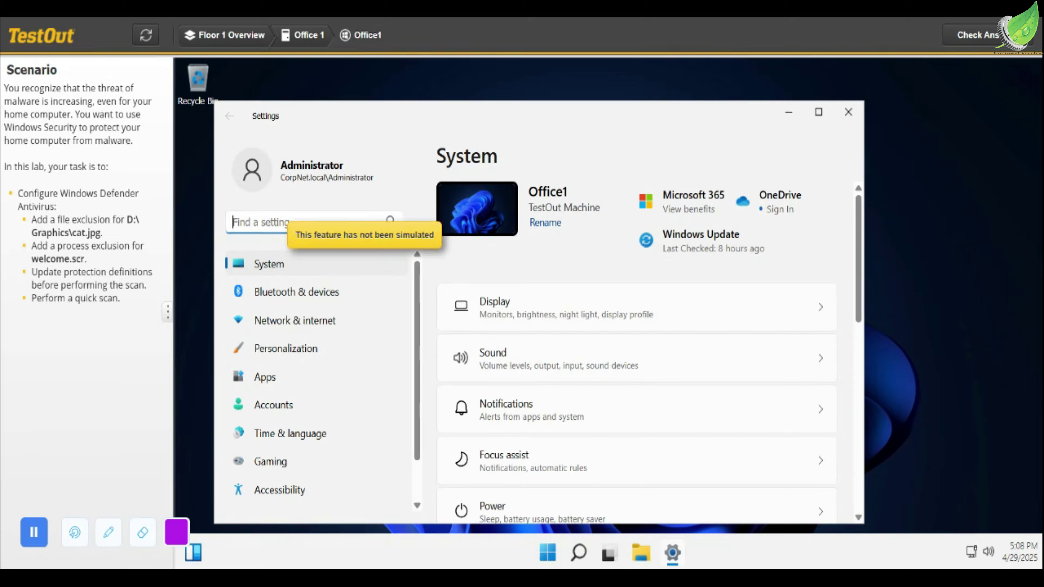
{"action": "type", "text": "sec"}
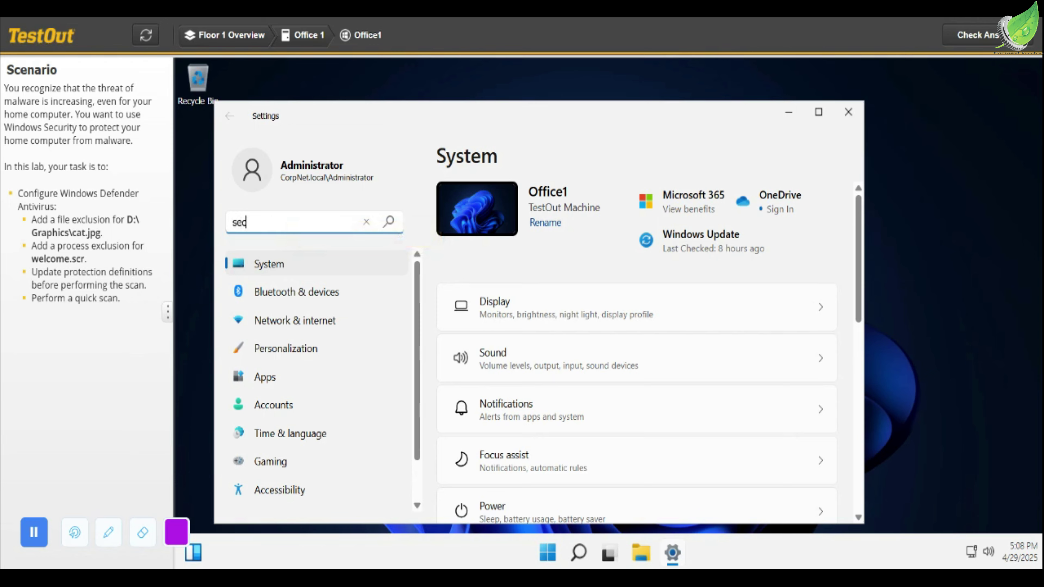
{"action": "type", "text": "urity"}
{"action": "key", "text": "Return"}
{"action": "left_click", "coordinate": [851, 117]}
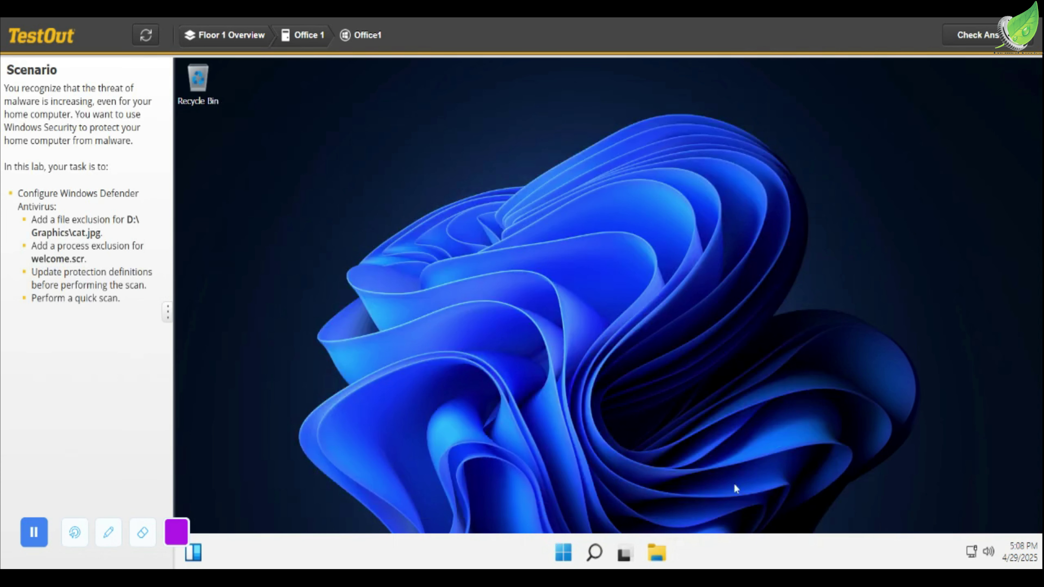
Search Windows for the firewall settings and open Firewall & network protection
{"action": "left_click", "coordinate": [602, 553]}
{"action": "type", "text": "firewa"}
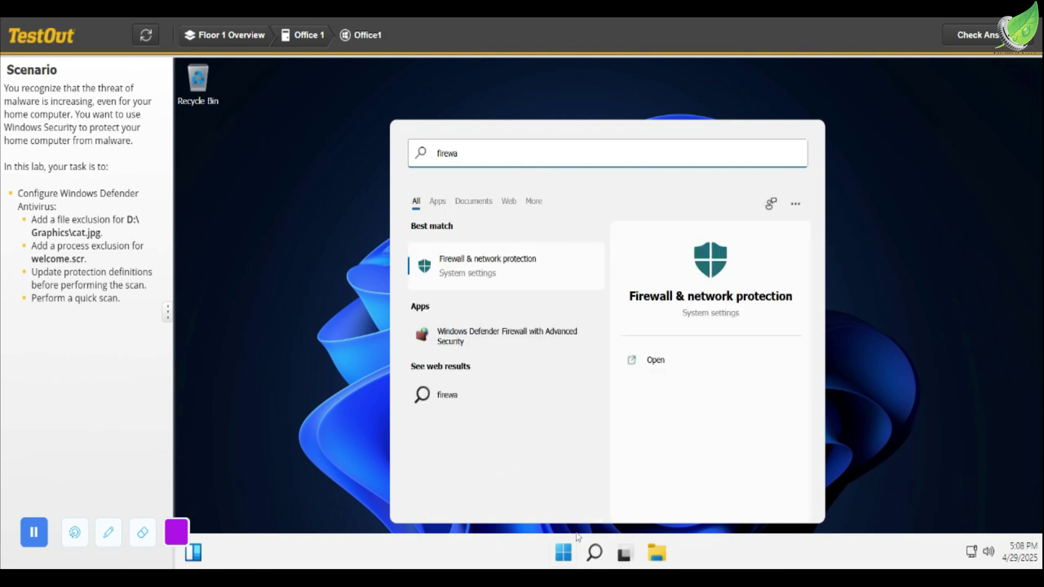
{"action": "left_click", "coordinate": [488, 273]}
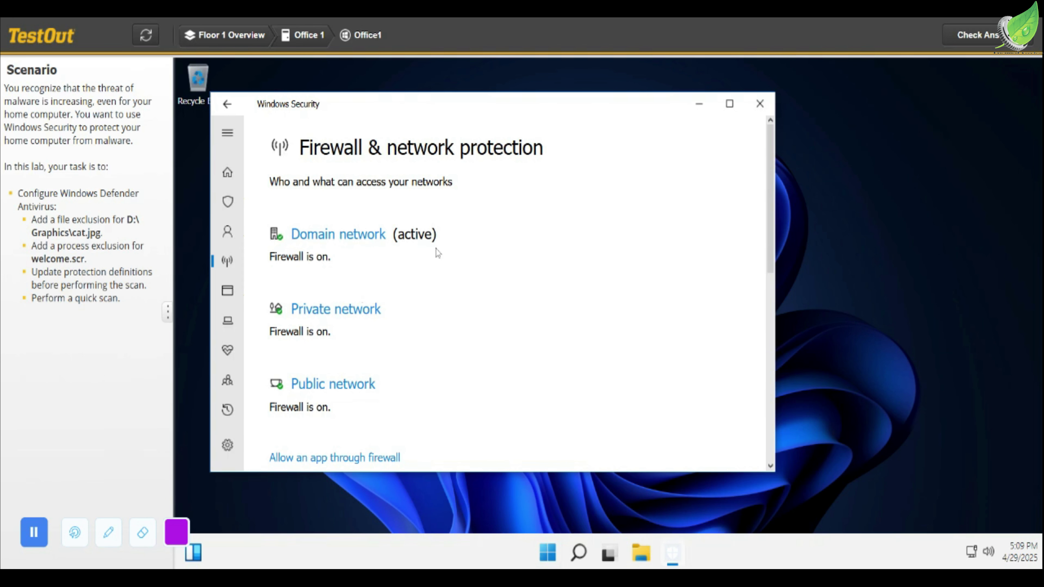
{"action": "scroll", "coordinate": [496, 270], "scroll_direction": "down", "scroll_amount": 5}
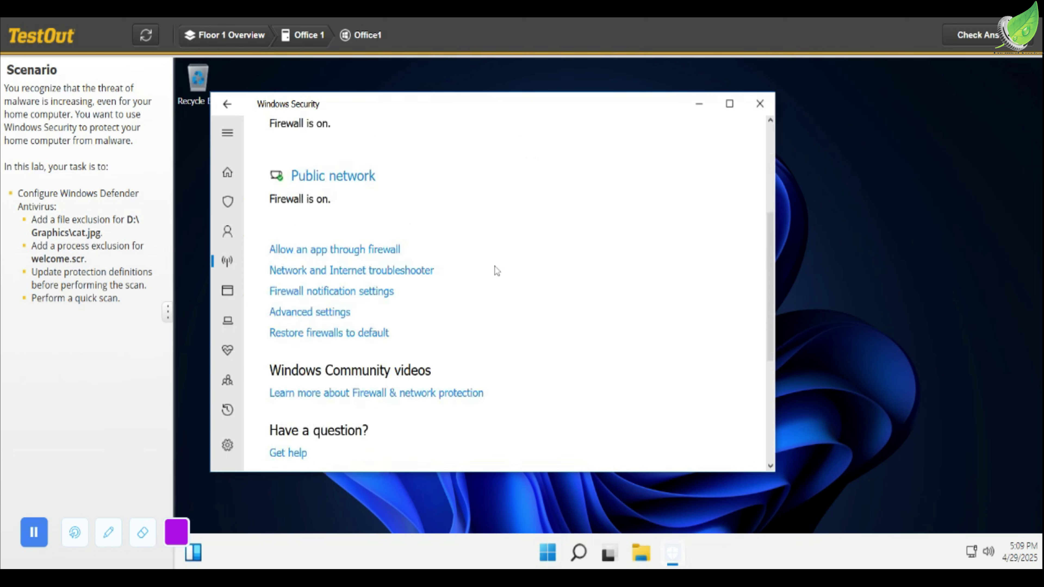
{"action": "scroll", "coordinate": [498, 271], "scroll_direction": "down", "scroll_amount": 5}
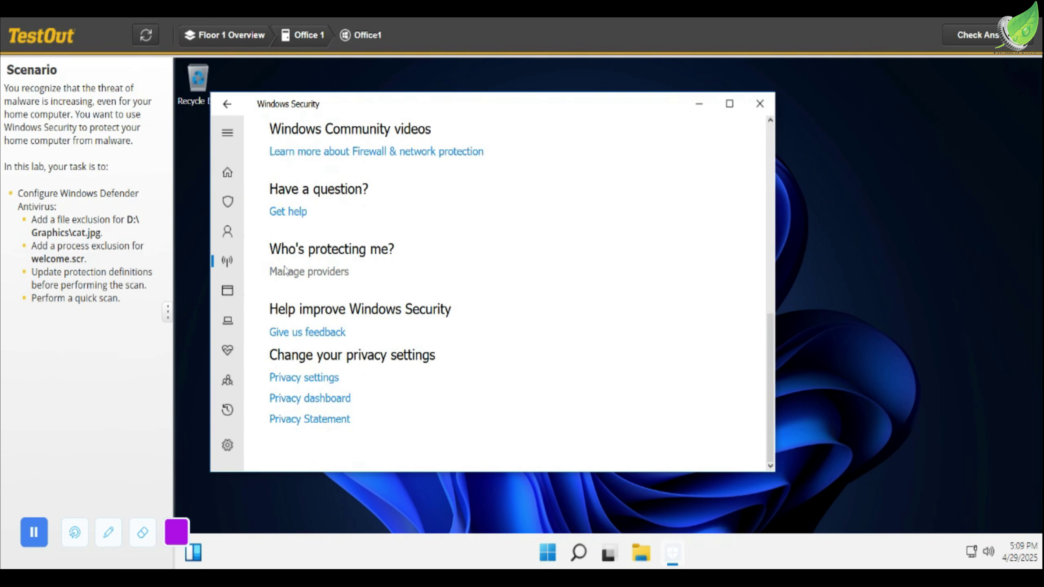
Go to Virus & threat protection and run a quick scan
{"action": "left_click", "coordinate": [233, 301]}
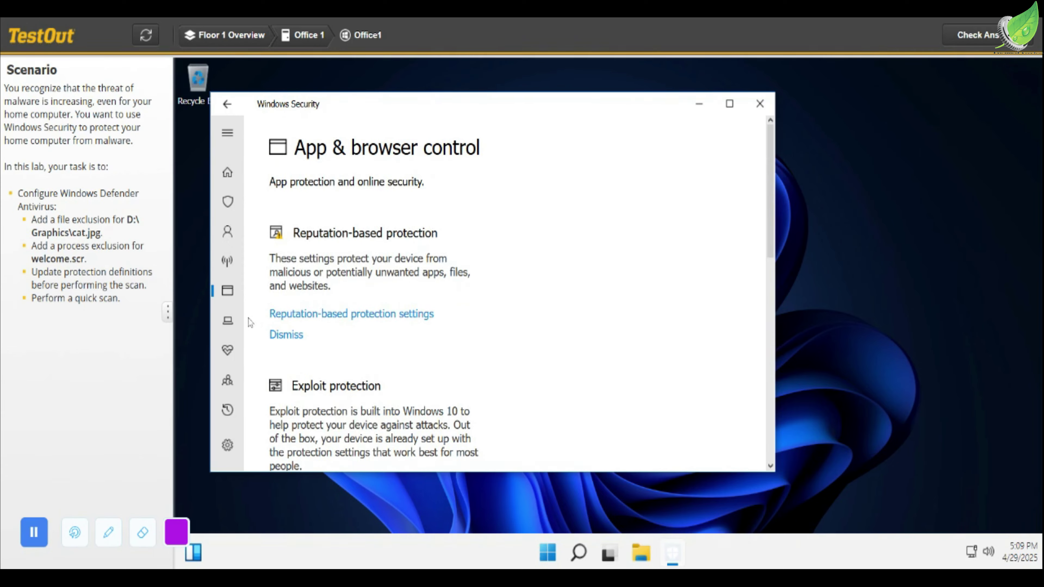
{"action": "left_click", "coordinate": [233, 324]}
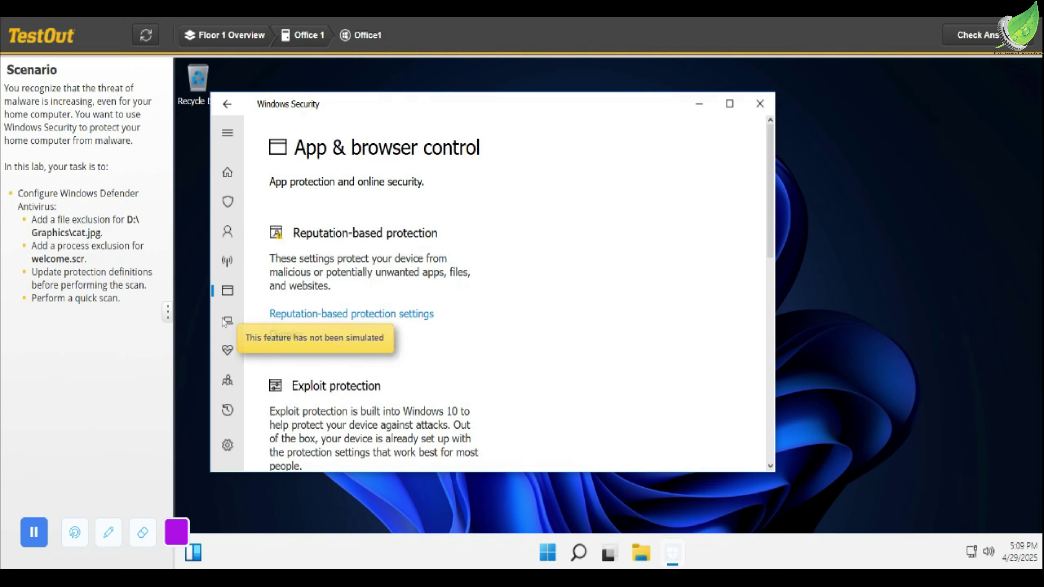
{"action": "left_click", "coordinate": [228, 202]}
{"action": "scroll", "coordinate": [500, 246], "scroll_direction": "down", "scroll_amount": 2}
{"action": "scroll", "coordinate": [500, 246], "scroll_direction": "down", "scroll_amount": 2}
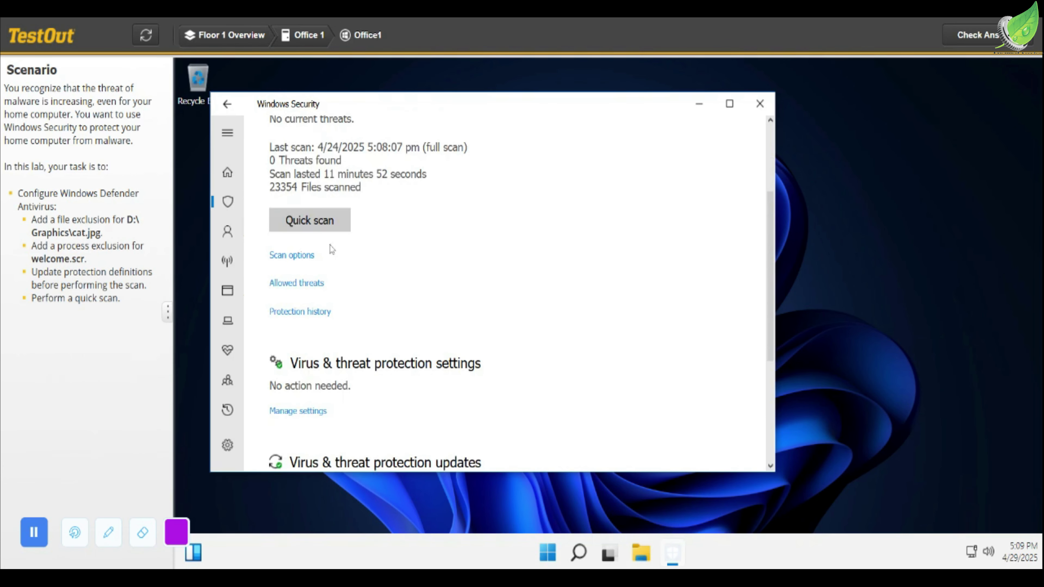
{"action": "left_click", "coordinate": [325, 229]}
{"action": "left_click", "coordinate": [299, 288]}
Open the antivirus exclusions list from the Virus & threat protection settings
{"action": "scroll", "coordinate": [382, 284], "scroll_direction": "down", "scroll_amount": 5}
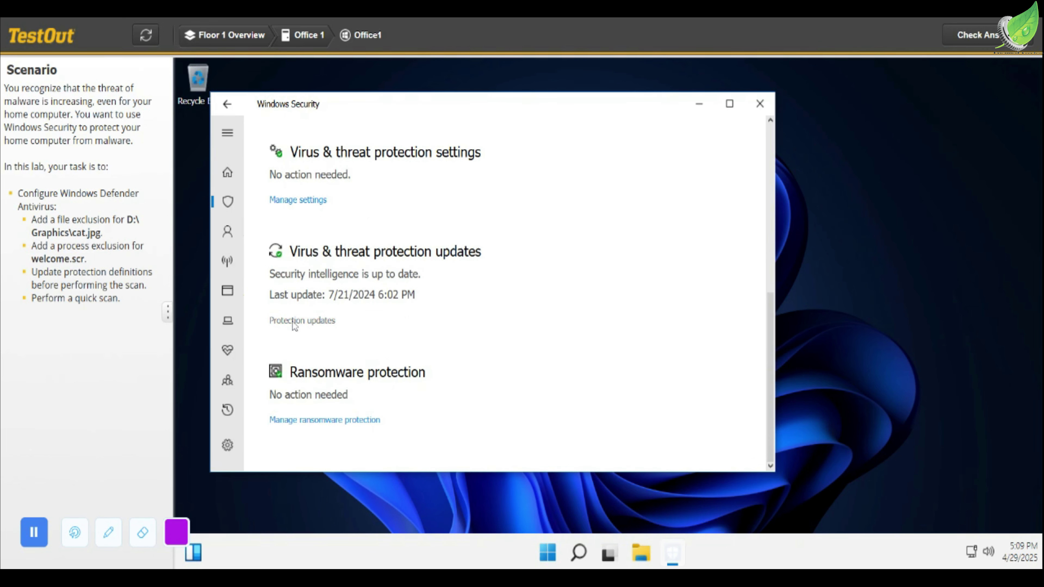
{"action": "left_click", "coordinate": [304, 199]}
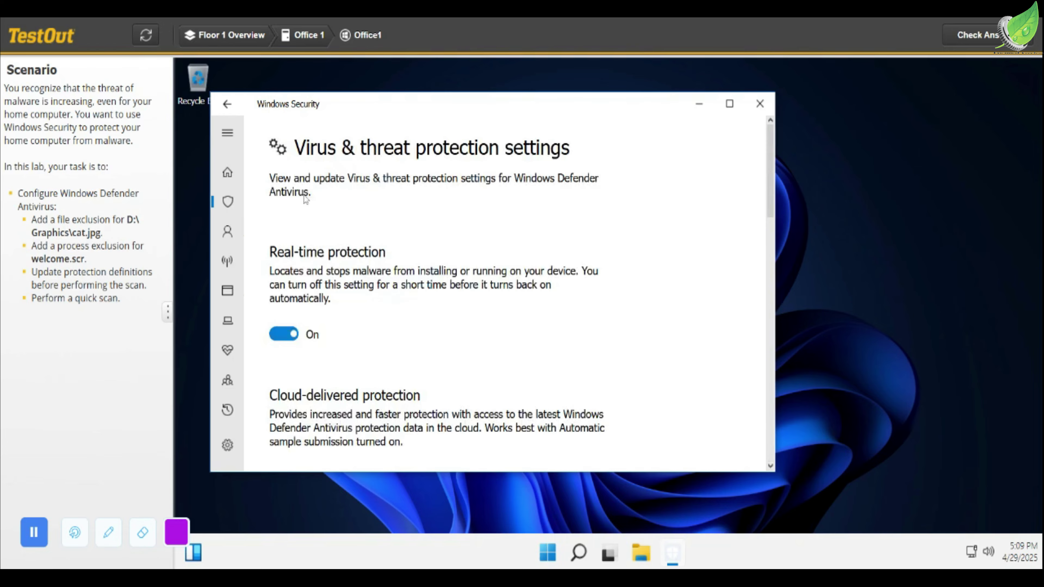
{"action": "scroll", "coordinate": [514, 231], "scroll_direction": "down", "scroll_amount": 10}
{"action": "scroll", "coordinate": [514, 231], "scroll_direction": "down", "scroll_amount": 5}
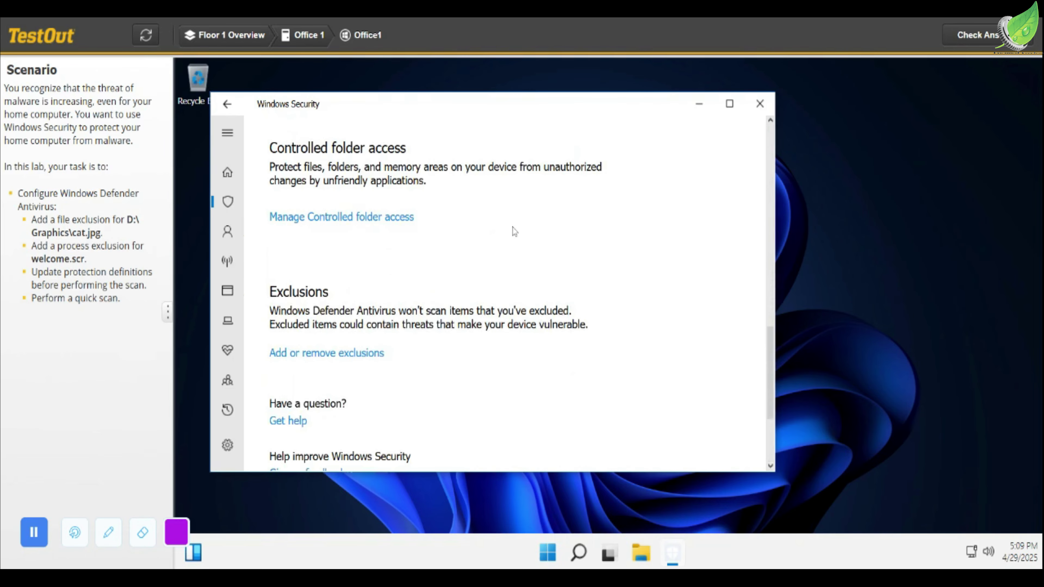
{"action": "left_click", "coordinate": [339, 360]}
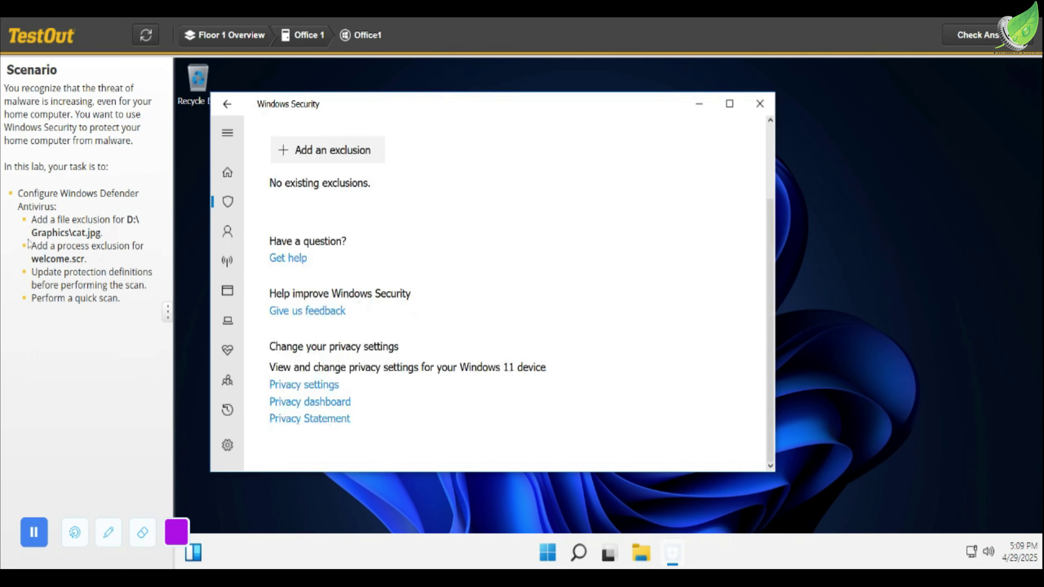
Add a file exclusion for cat.jpg from the Graphics folder on the Data (D:) drive
{"action": "left_click", "coordinate": [296, 150]}
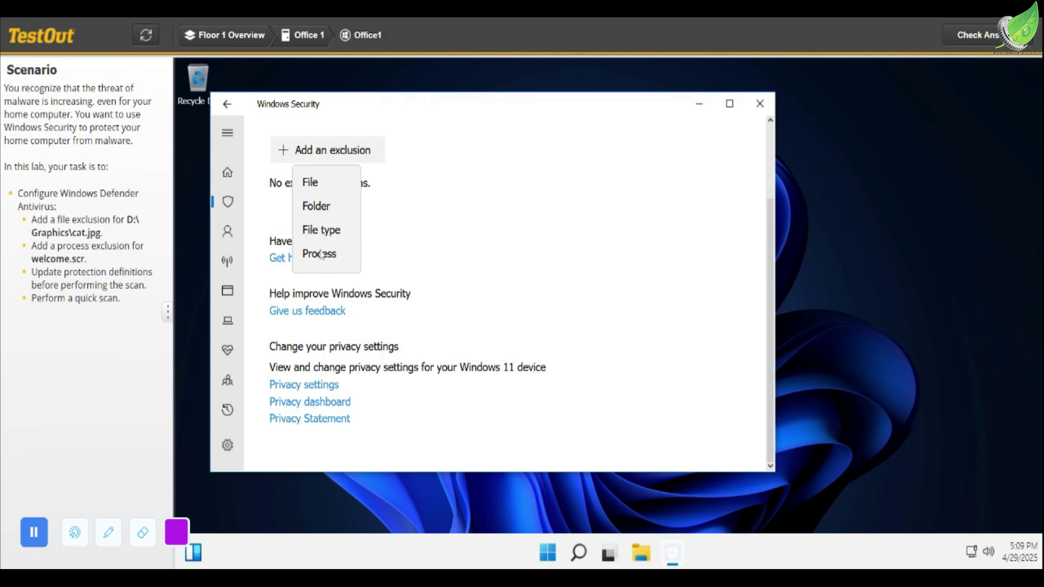
{"action": "left_click", "coordinate": [331, 233]}
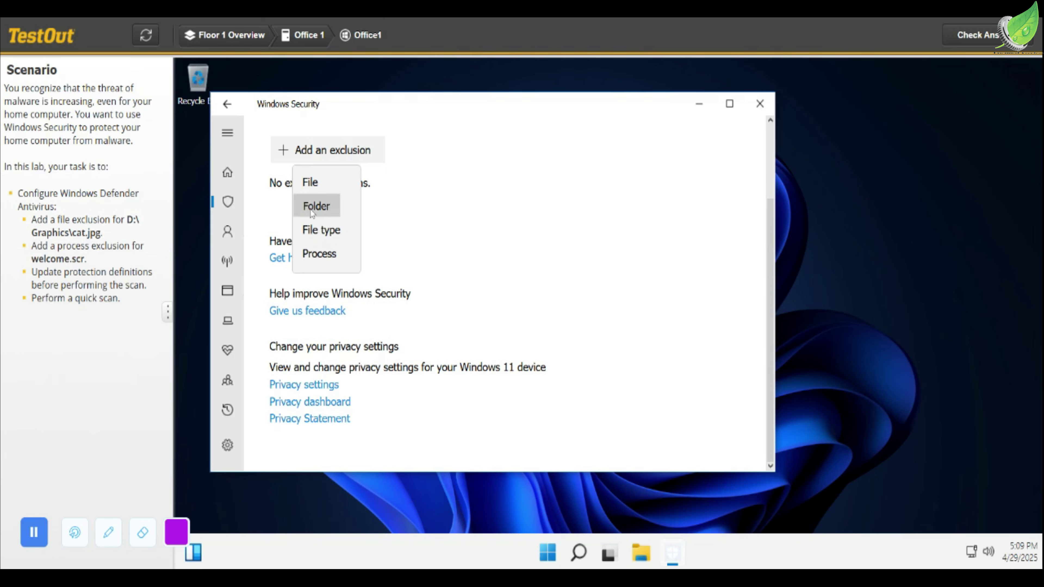
{"action": "left_click", "coordinate": [319, 204]}
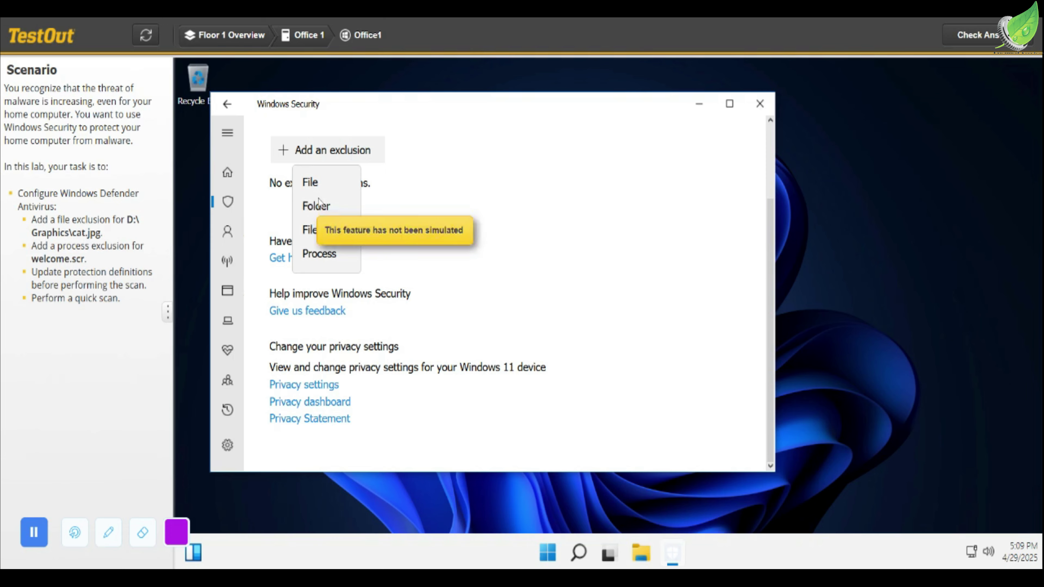
{"action": "left_click", "coordinate": [310, 183]}
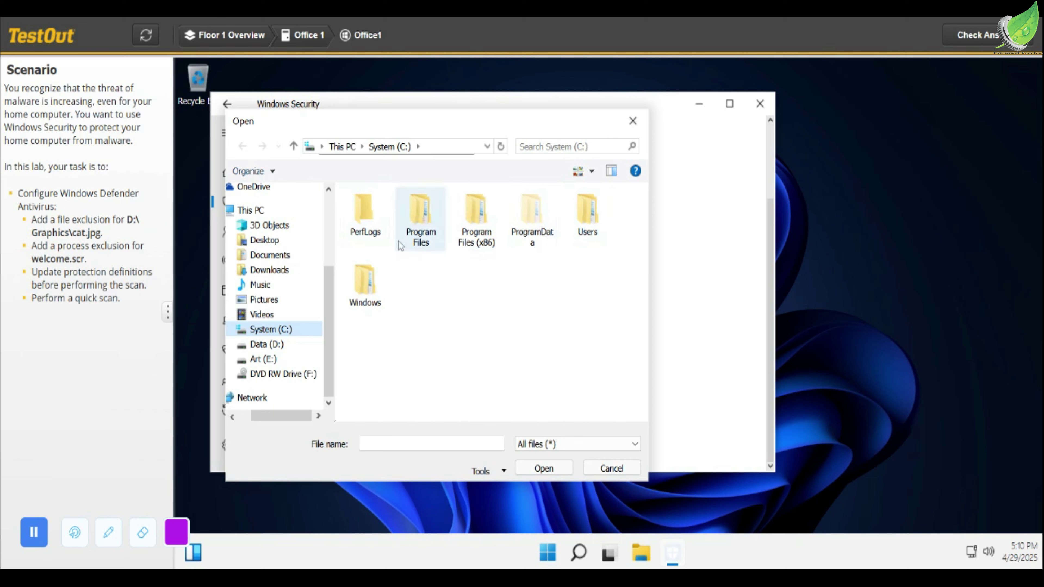
{"action": "left_click", "coordinate": [271, 345]}
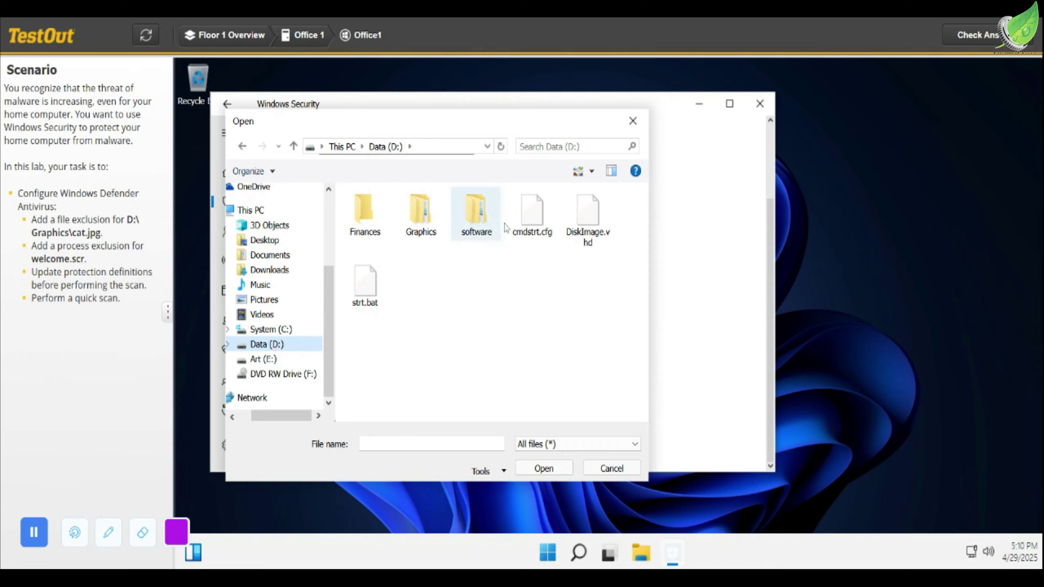
{"action": "left_click", "coordinate": [416, 222]}
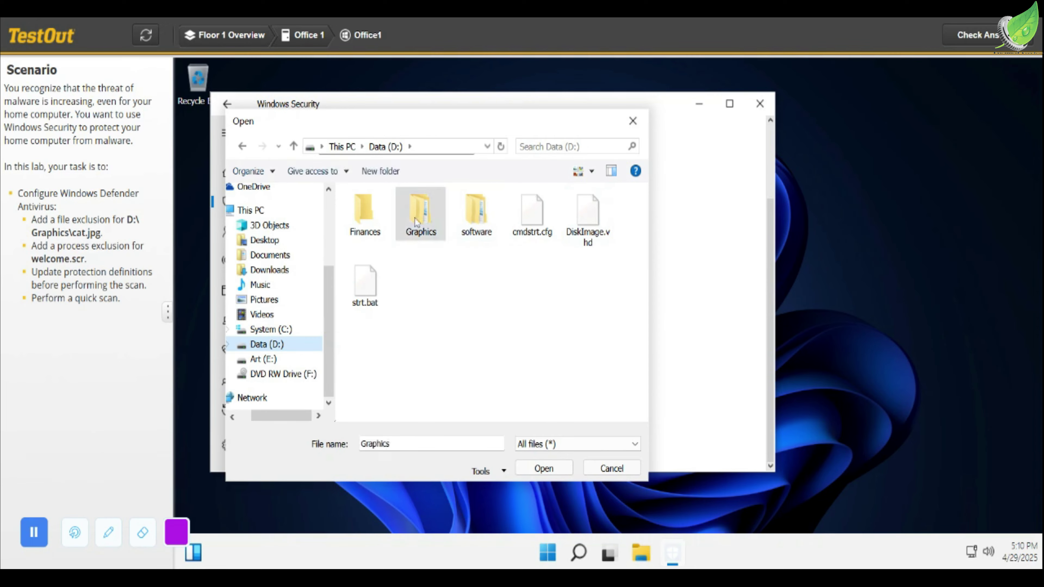
{"action": "double_click", "coordinate": [416, 222]}
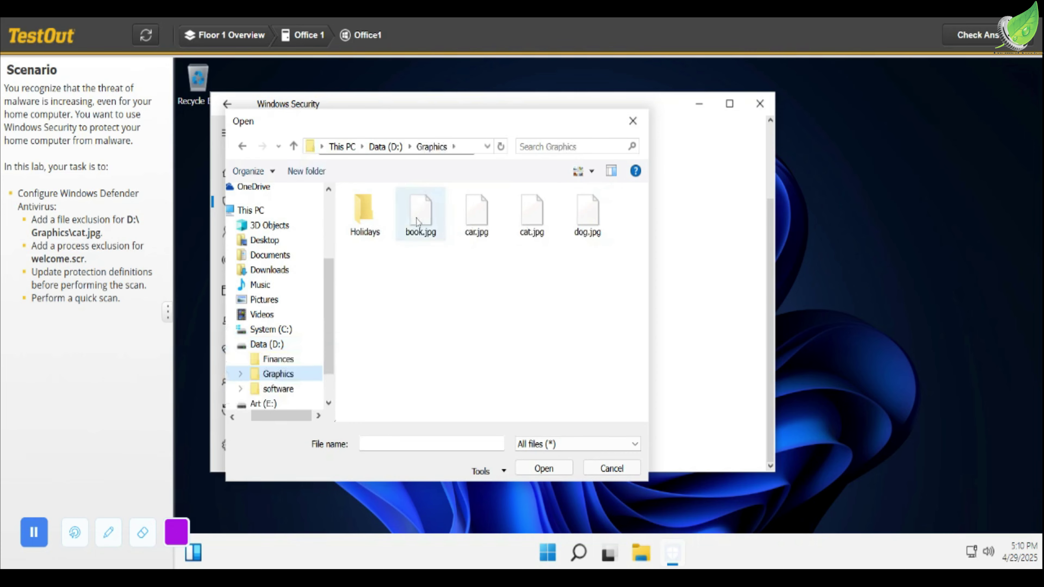
{"action": "left_click", "coordinate": [531, 228]}
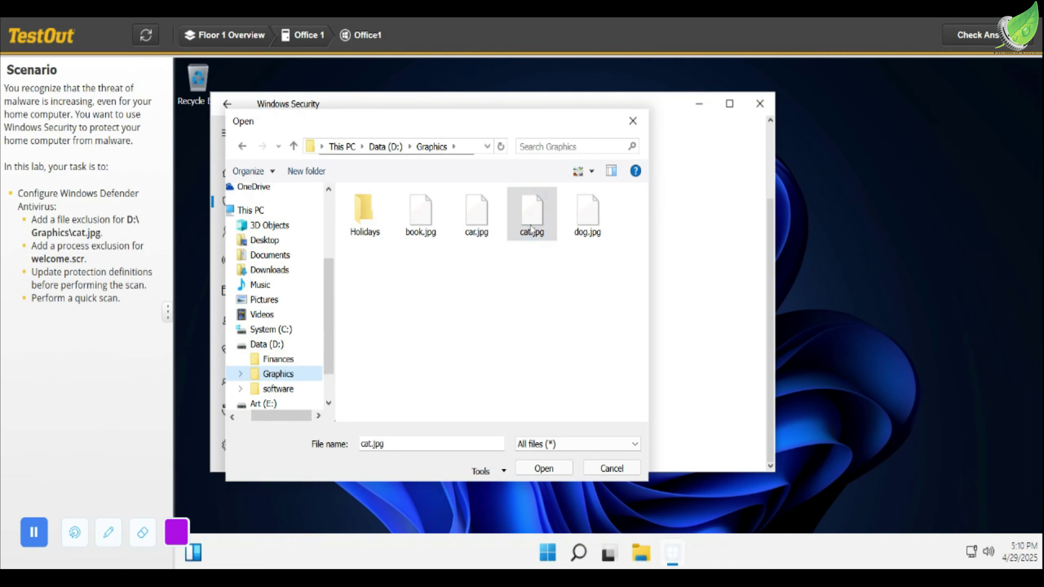
{"action": "double_click", "coordinate": [531, 229]}
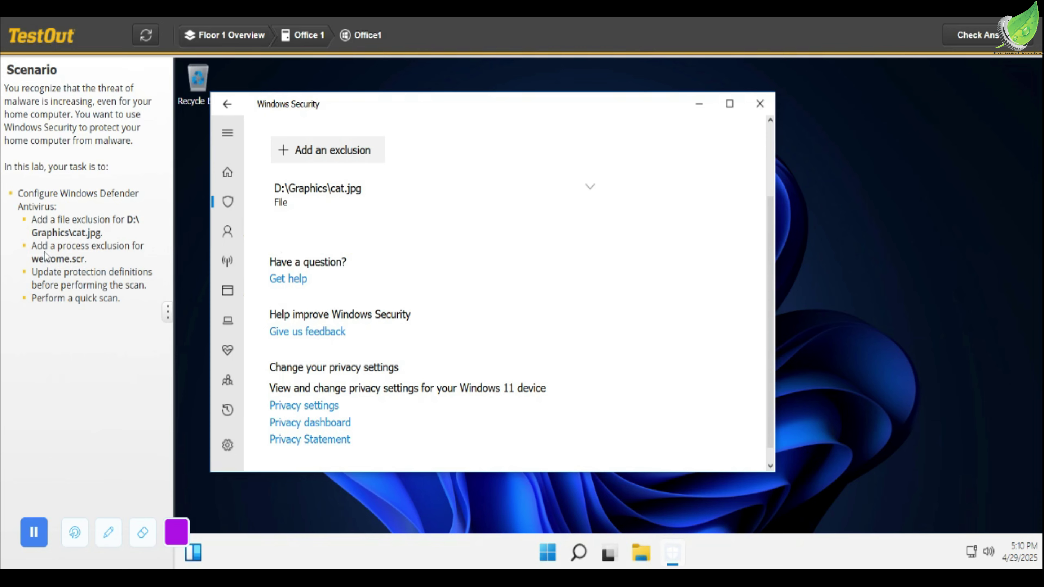
Add a process exclusion for welcome.scr
{"action": "left_click", "coordinate": [315, 151]}
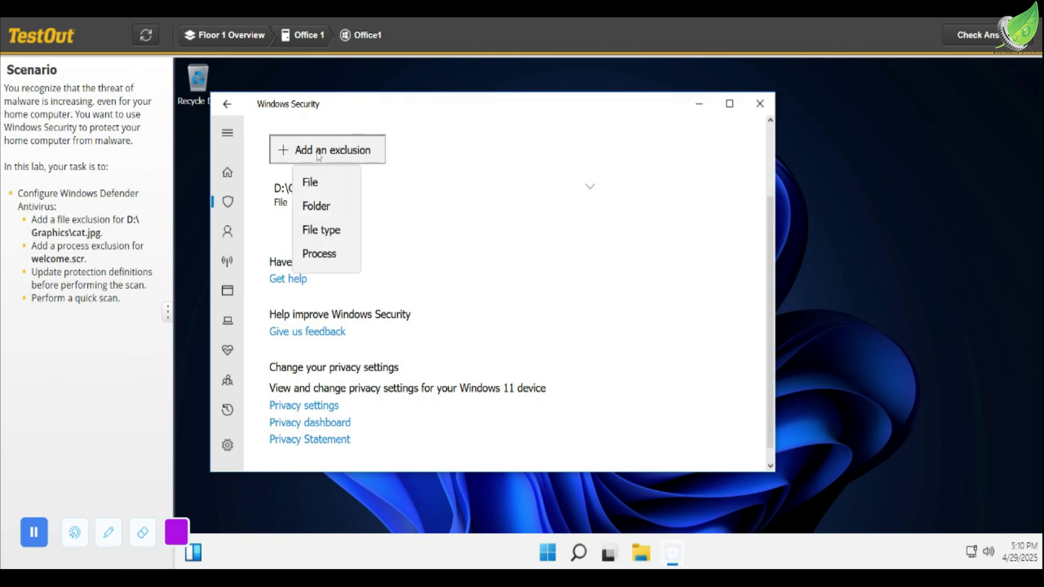
{"action": "left_click", "coordinate": [319, 254]}
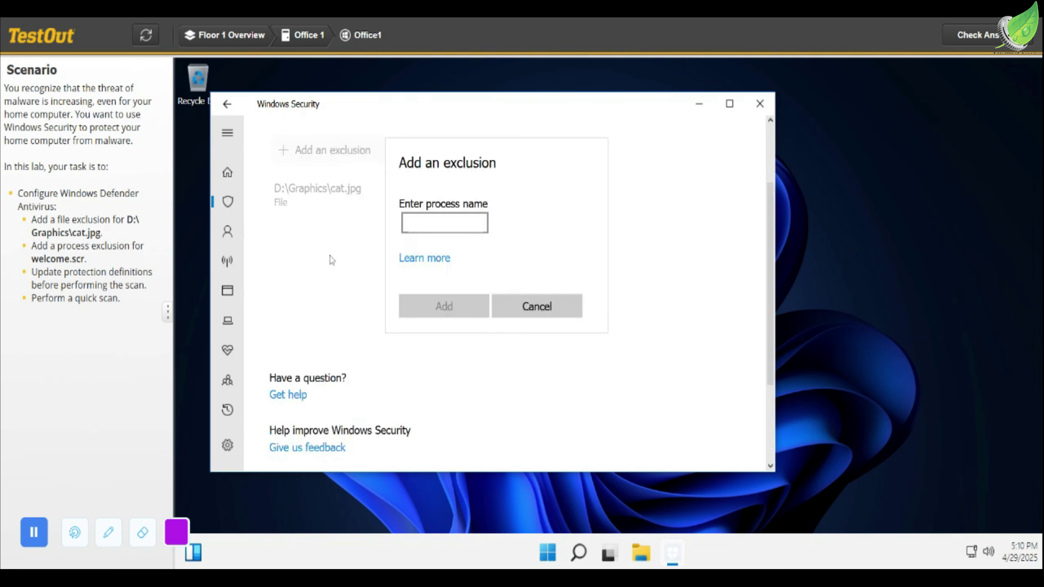
{"action": "left_click", "coordinate": [426, 232]}
{"action": "type", "text": "we"}
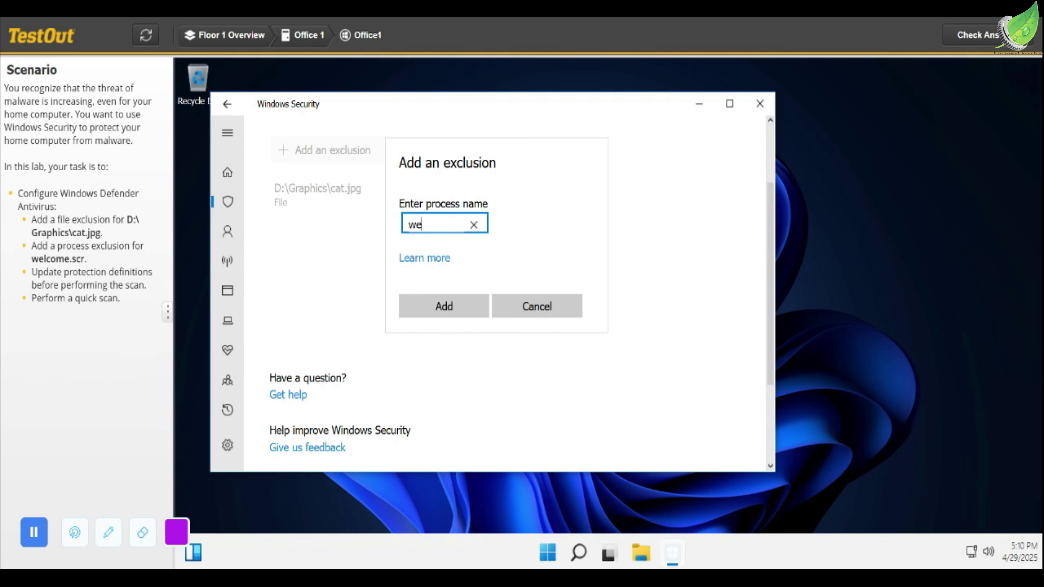
{"action": "type", "text": "lcome.scr"}
{"action": "left_click", "coordinate": [453, 311]}
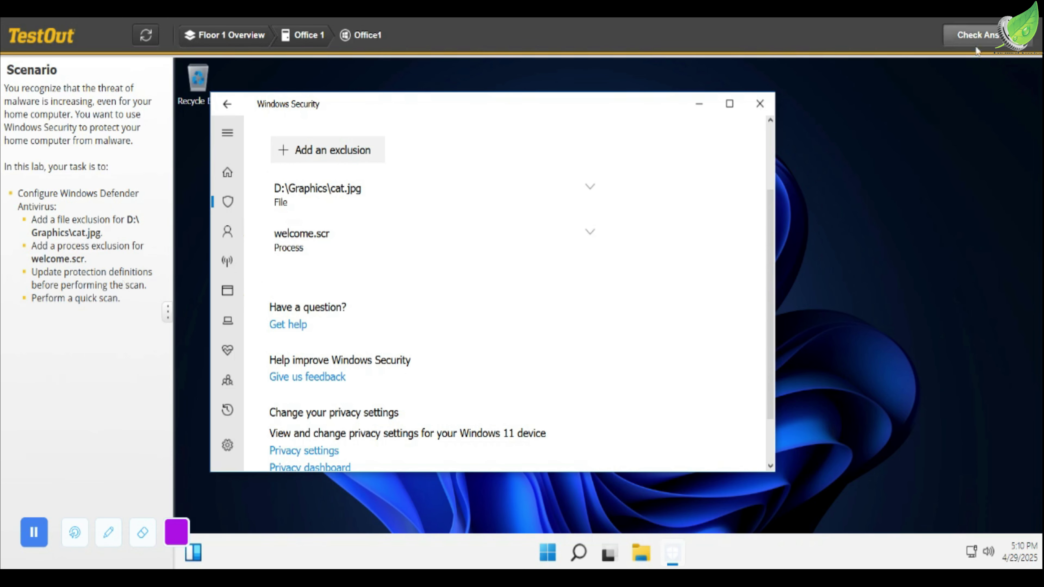
Check the lab answers against the required actions and return to keep working
{"action": "left_click", "coordinate": [977, 36]}
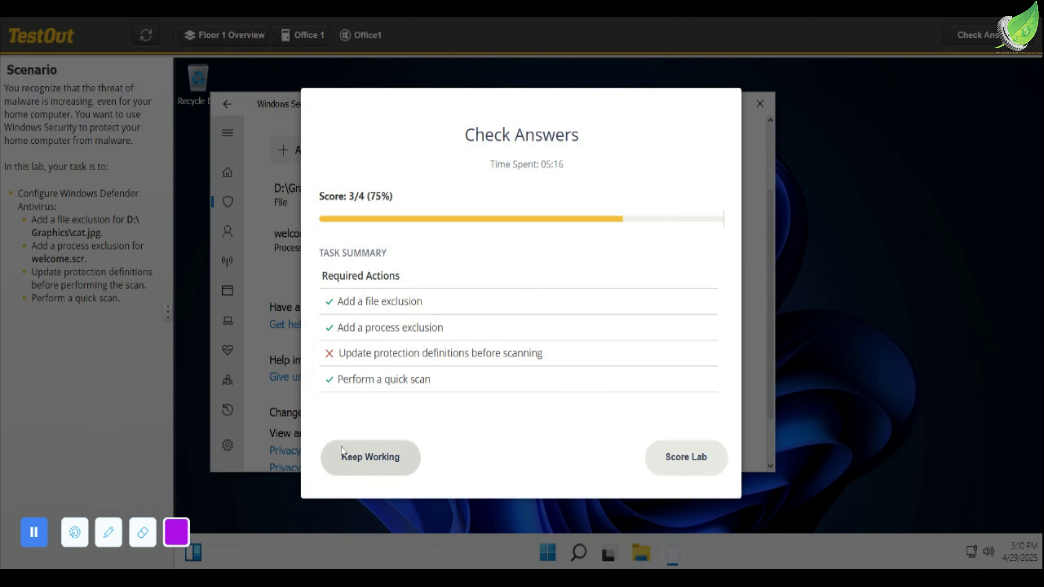
{"action": "left_click", "coordinate": [365, 465]}
Open Protection updates under Virus & threat protection and check for new security intelligence definitions
{"action": "scroll", "coordinate": [313, 188], "scroll_direction": "up", "scroll_amount": 3}
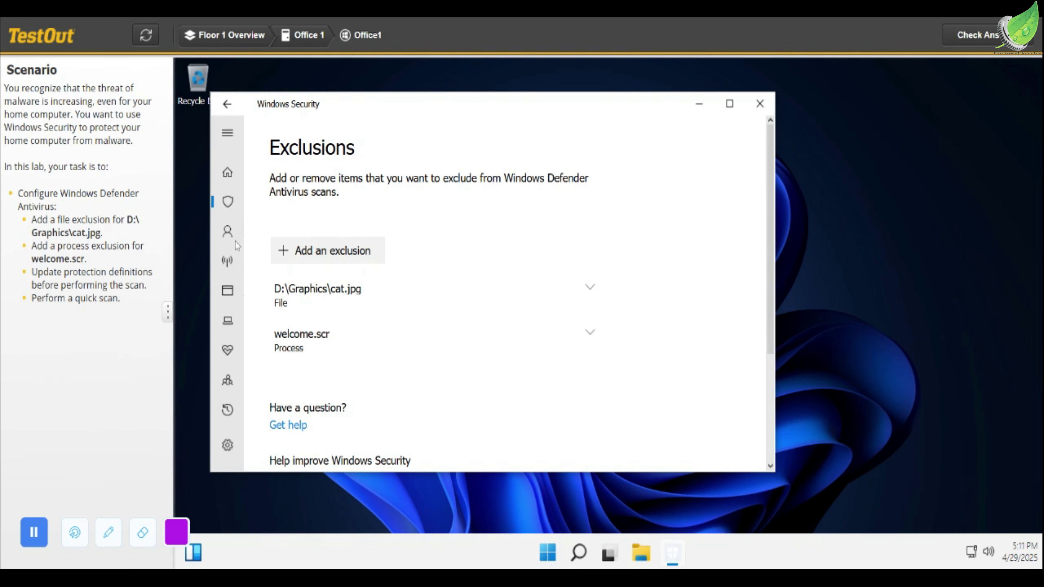
{"action": "left_click", "coordinate": [229, 234]}
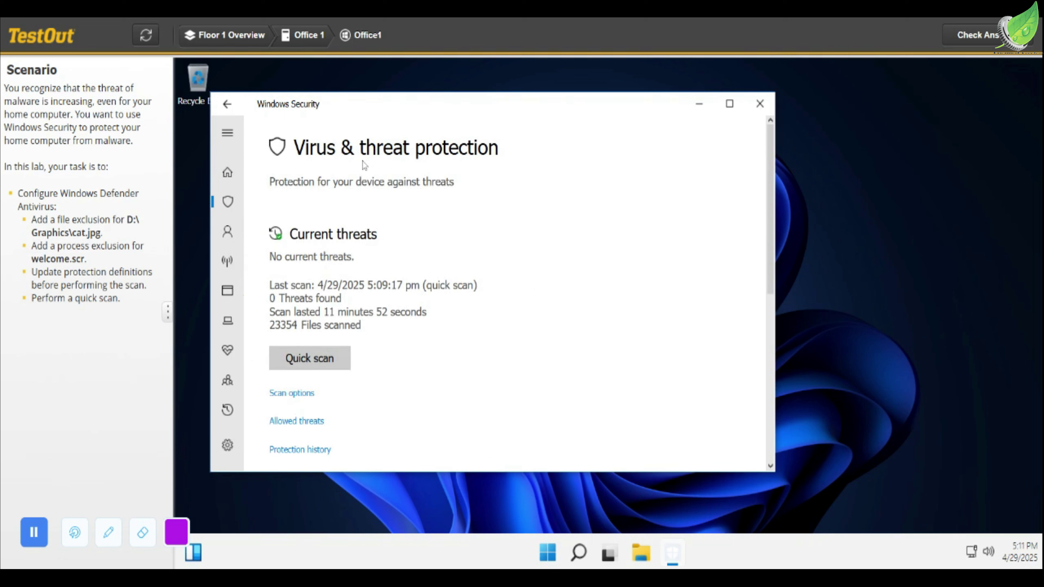
{"action": "scroll", "coordinate": [306, 413], "scroll_direction": "down", "scroll_amount": 5}
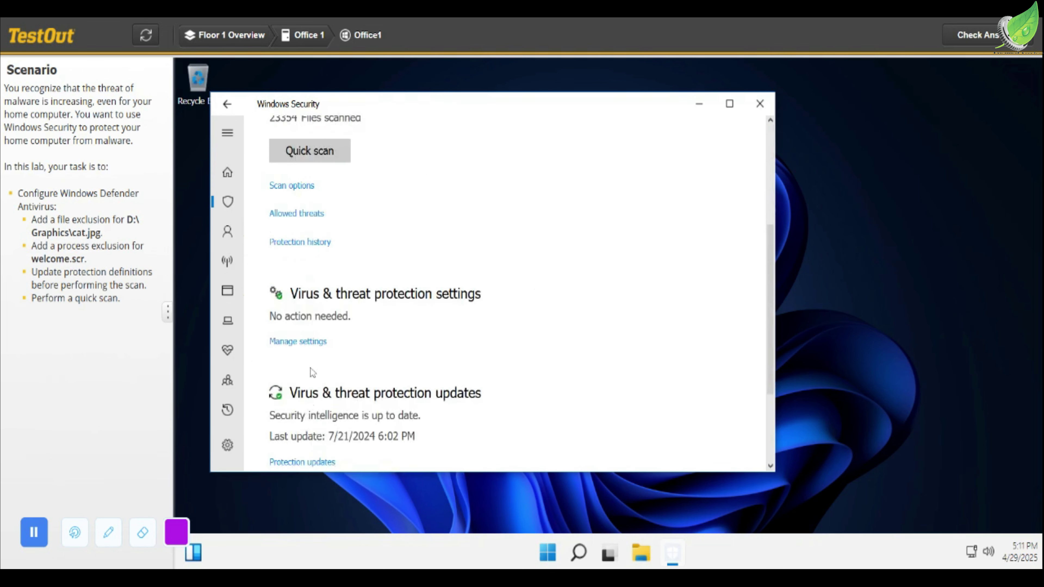
{"action": "scroll", "coordinate": [316, 348], "scroll_direction": "down", "scroll_amount": 3}
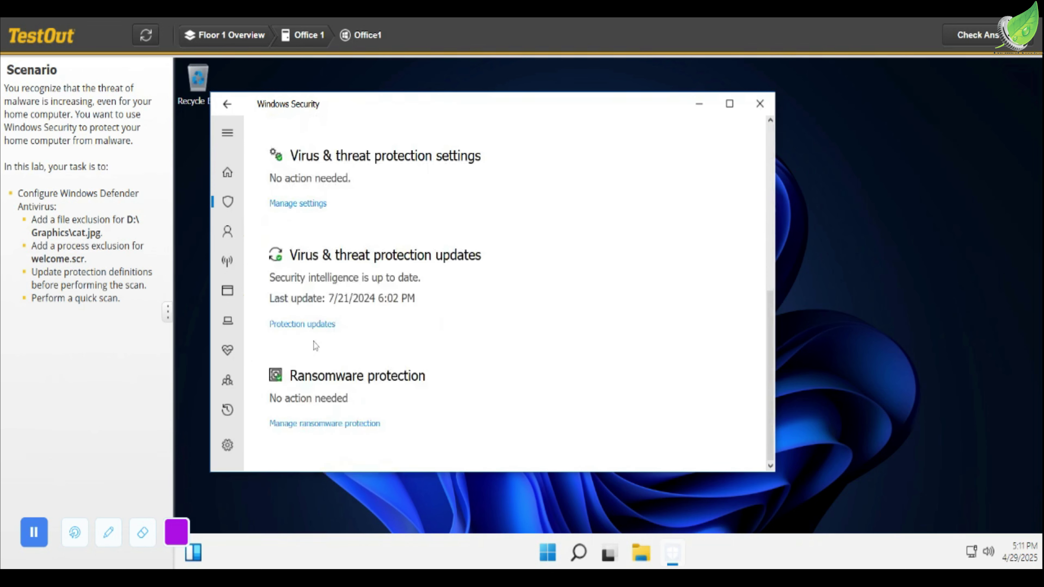
{"action": "left_click", "coordinate": [307, 328]}
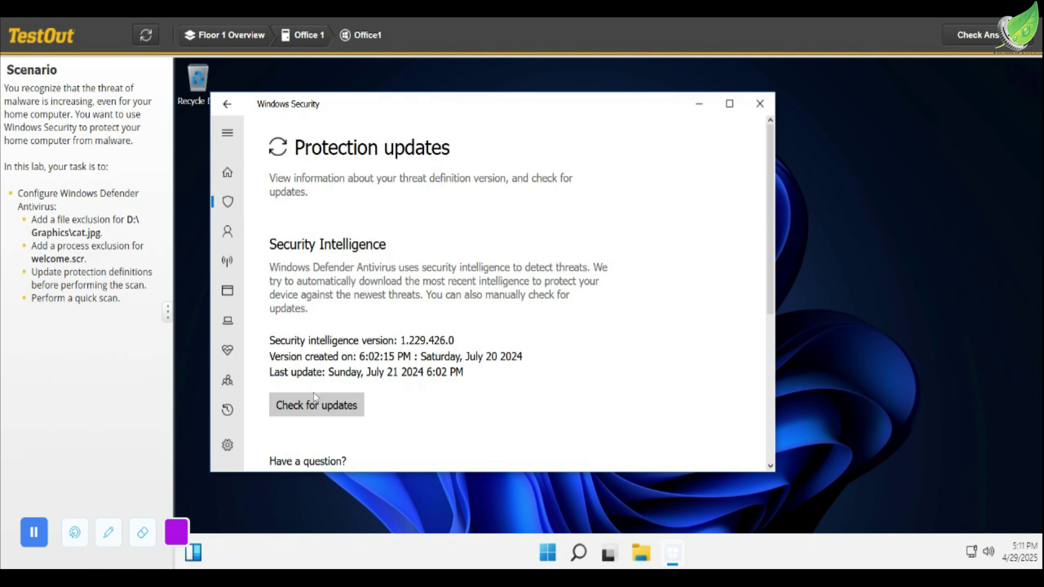
{"action": "left_click", "coordinate": [313, 405]}
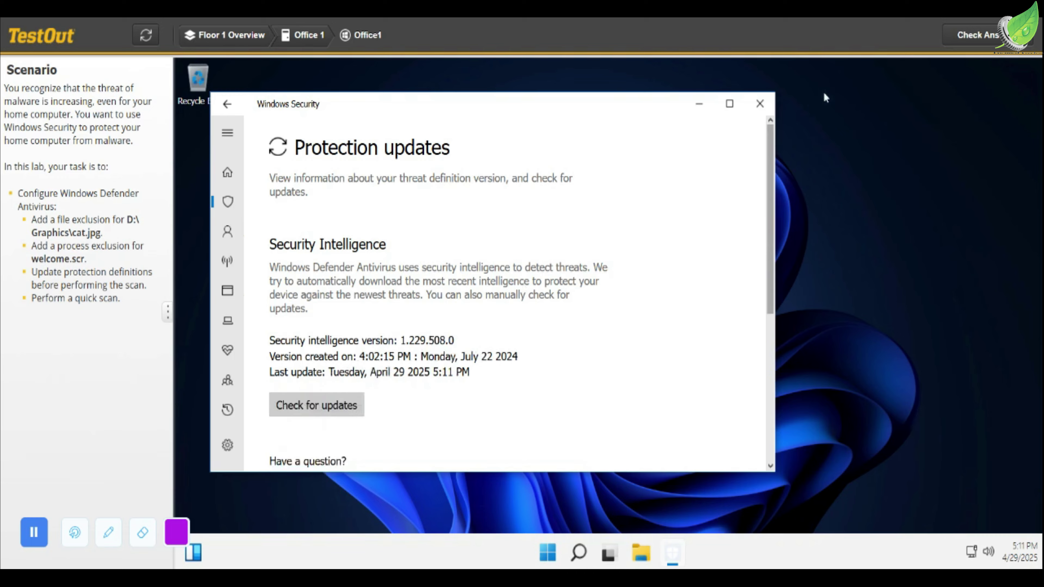
Submit the lab for scoring and close the score report
{"action": "left_click", "coordinate": [979, 42]}
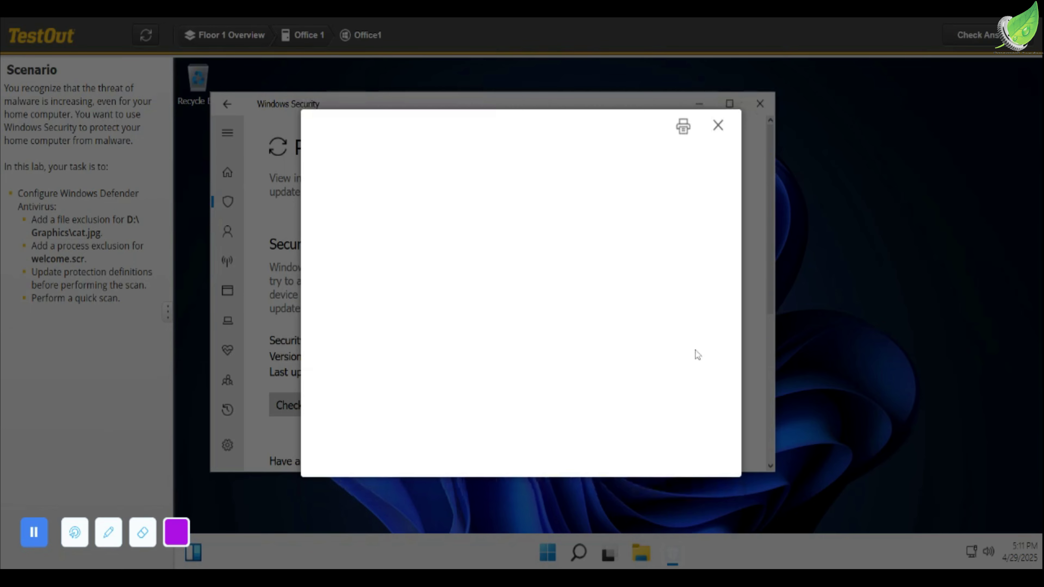
{"action": "left_click", "coordinate": [718, 125]}
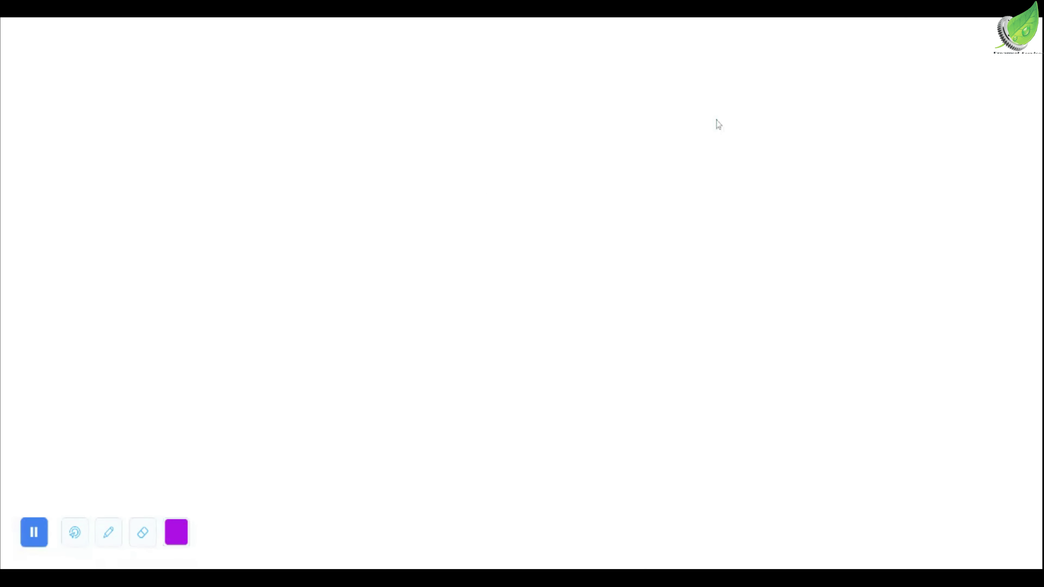